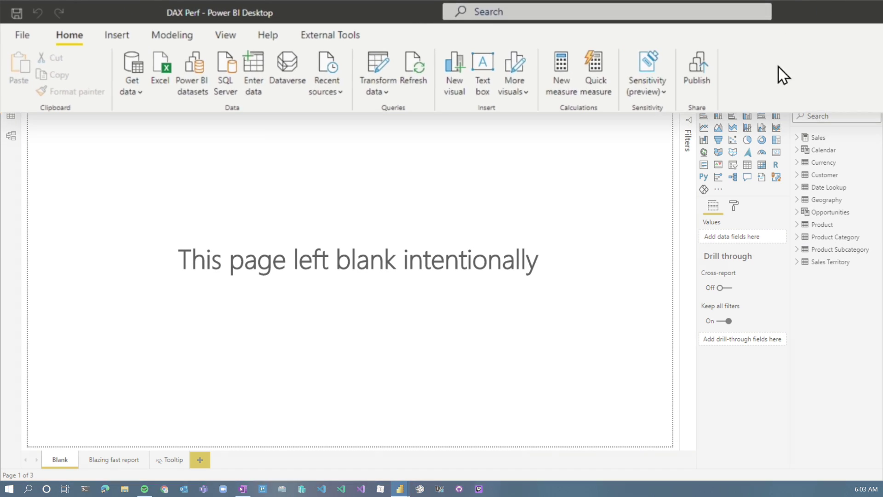
Launch DAX Studio from Power BI Desktop's External Tools against the DAX Perf report model
click(469, 58)
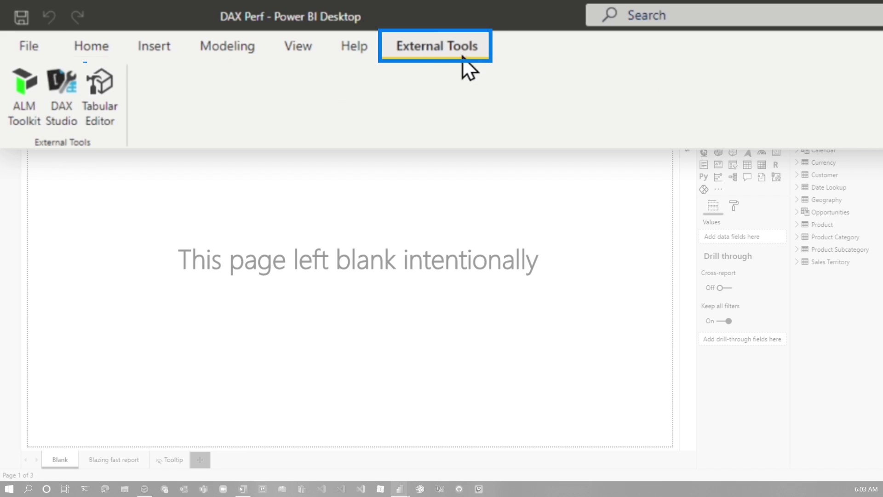
click(56, 104)
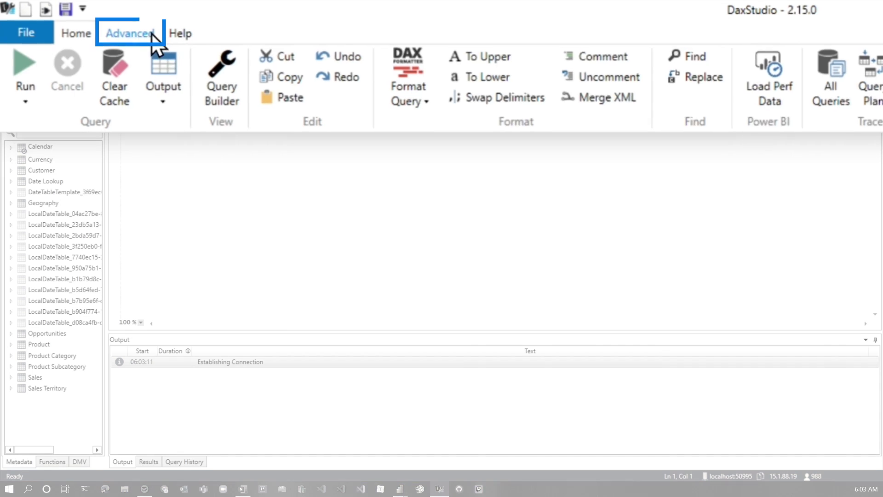
View the model's VertiPaq Analyzer metrics in an enlarged panel, with Sales and Opportunities at 25,000,000 rows
click(98, 24)
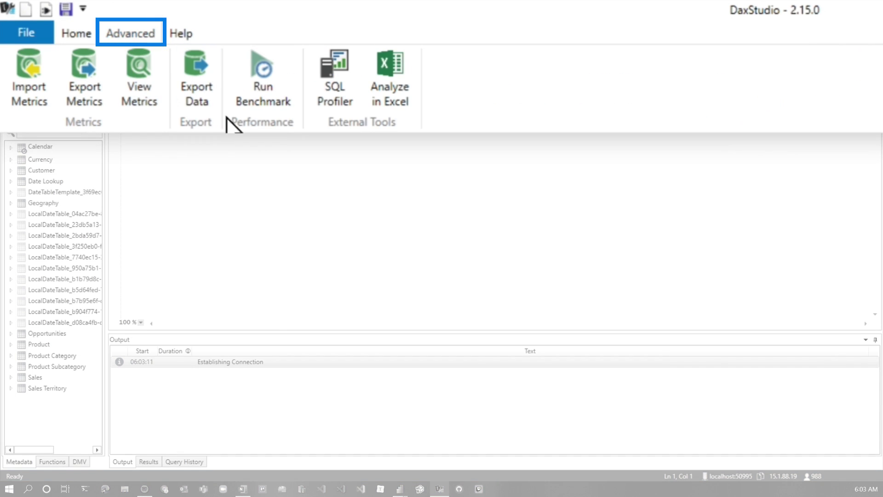
click(151, 94)
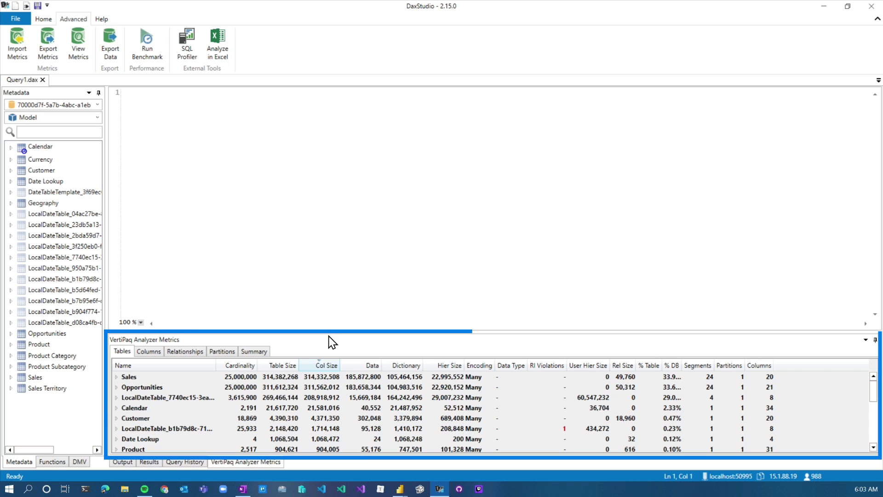
drag(328, 330, 329, 222)
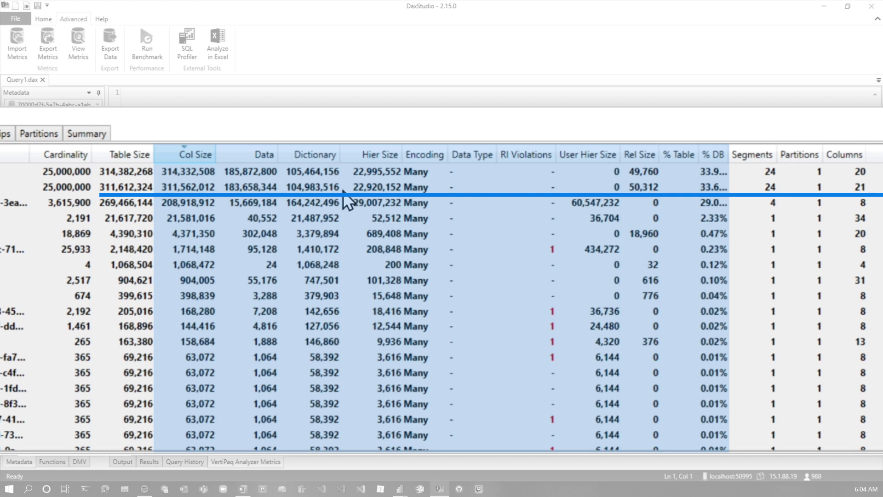
Widen the % DB column, review the model size Summary, then return to the Tables list
drag(729, 154, 739, 153)
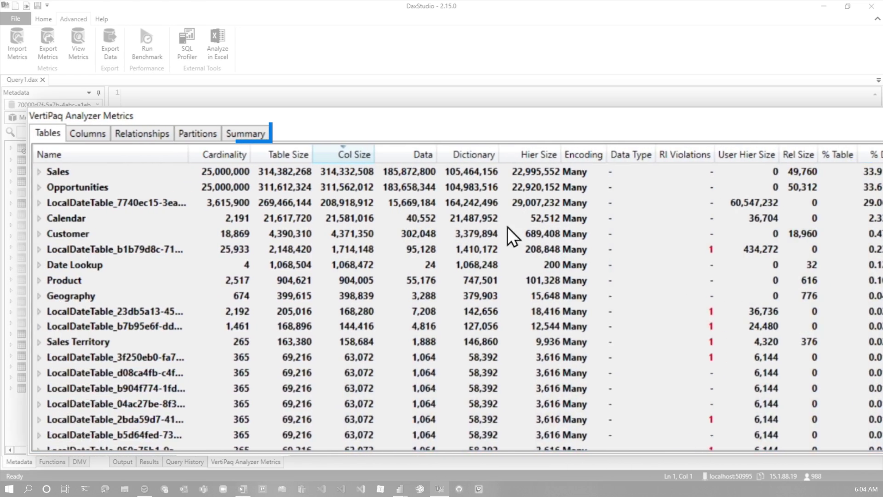
click(246, 133)
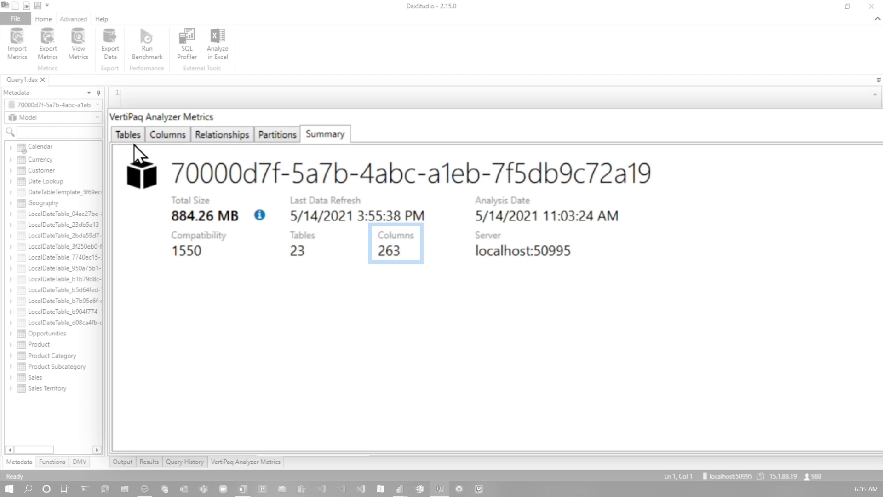
click(129, 134)
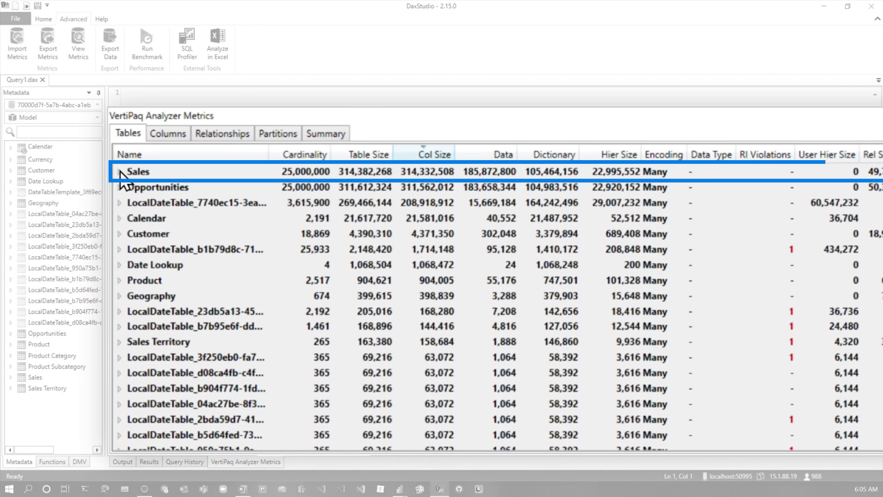
Expand the Sales table and inspect Sales Order Number, its largest column at 142,178,956 bytes
click(120, 172)
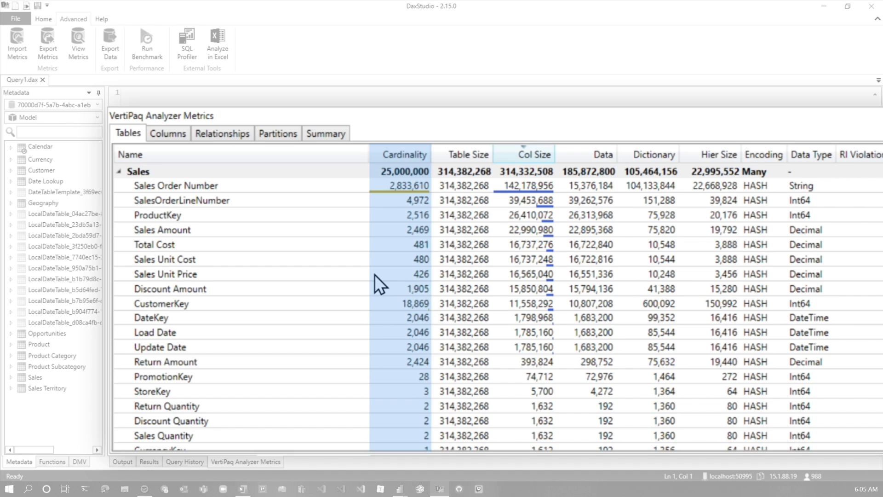
click(228, 186)
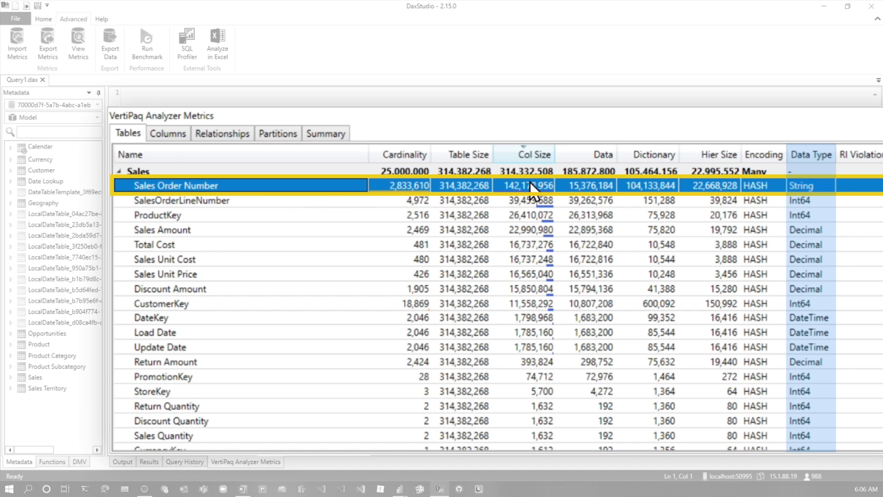
scroll(735, 193, right, 5)
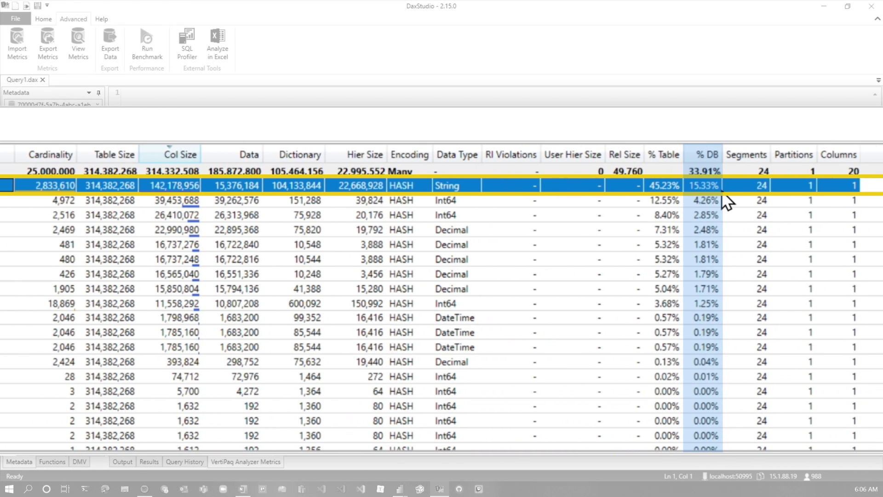
scroll(88, 192, left, 5)
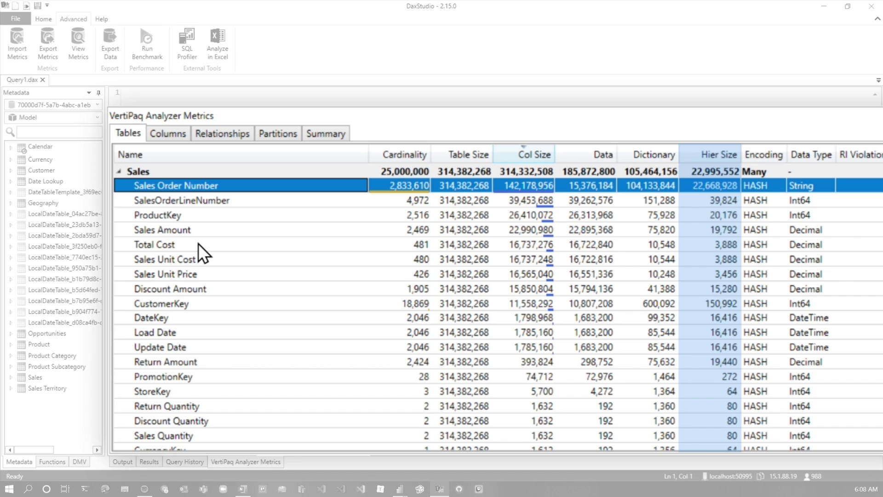
click(189, 214)
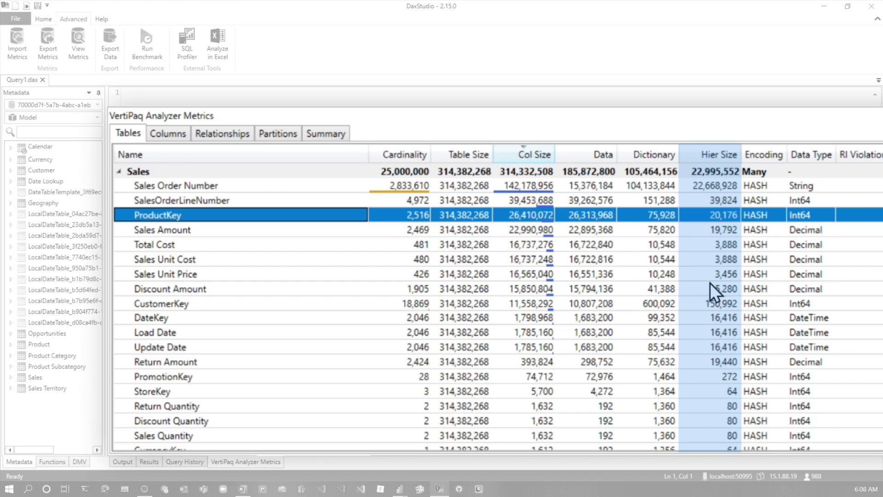
Inspect the Sales Amount and Total Cost column metrics in the Sales table
click(182, 234)
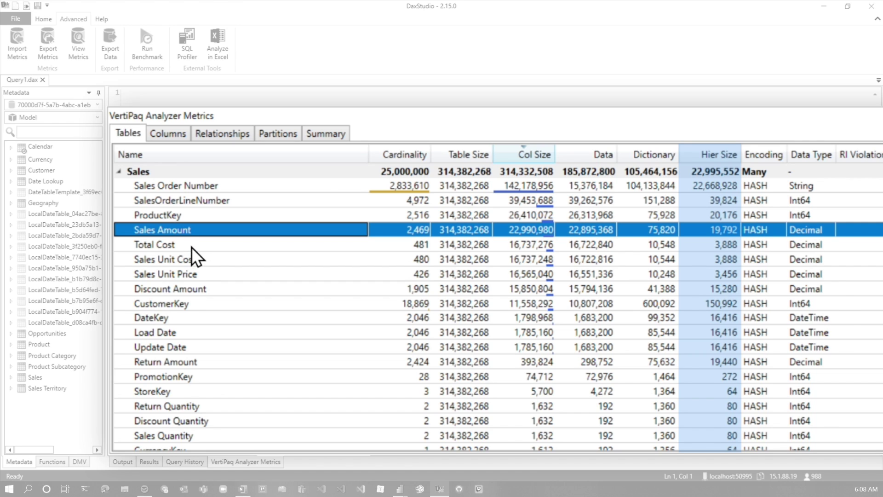
click(191, 247)
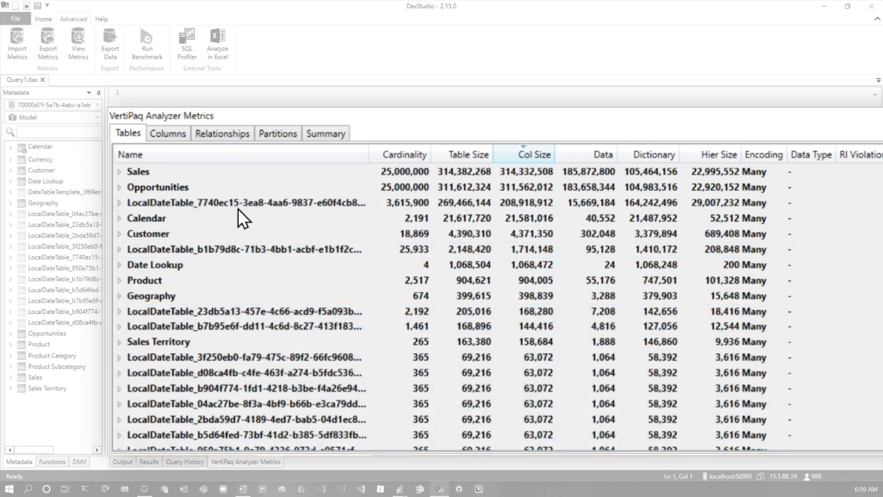
Expand the largest auto-generated LocalDateTable to list its columns
double_click(236, 204)
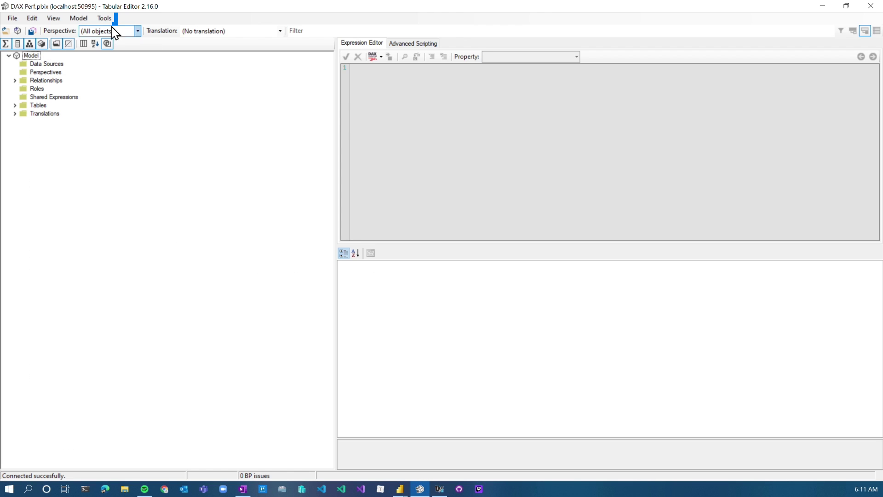
Add the local D:\Temp\BPARules.json rule collection and run the Best Practice Analyzer, showing 512 issues
click(104, 19)
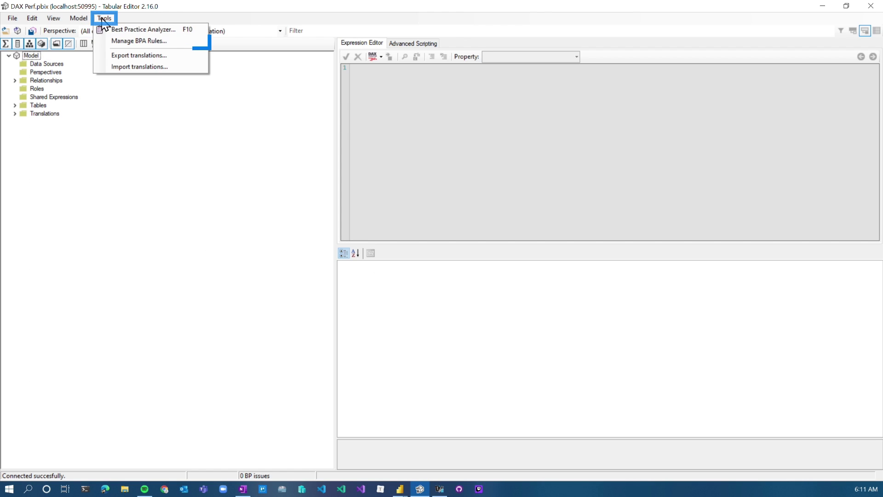
click(125, 42)
click(556, 167)
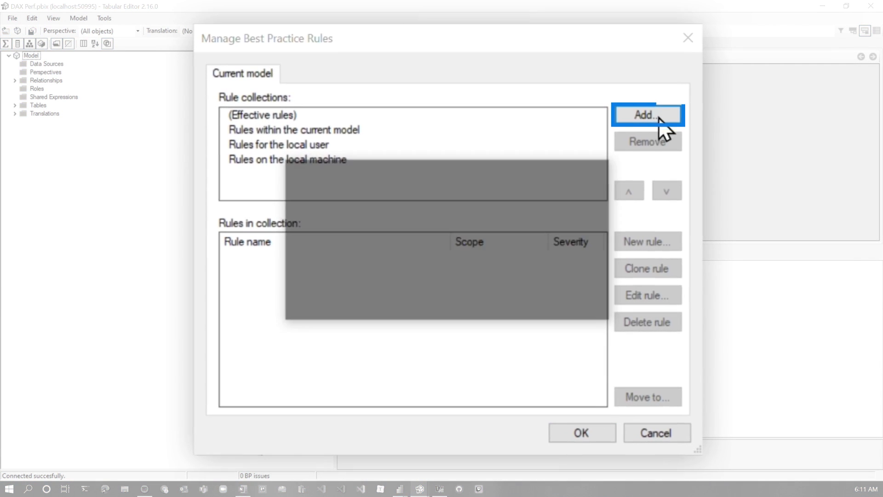
click(442, 243)
click(419, 304)
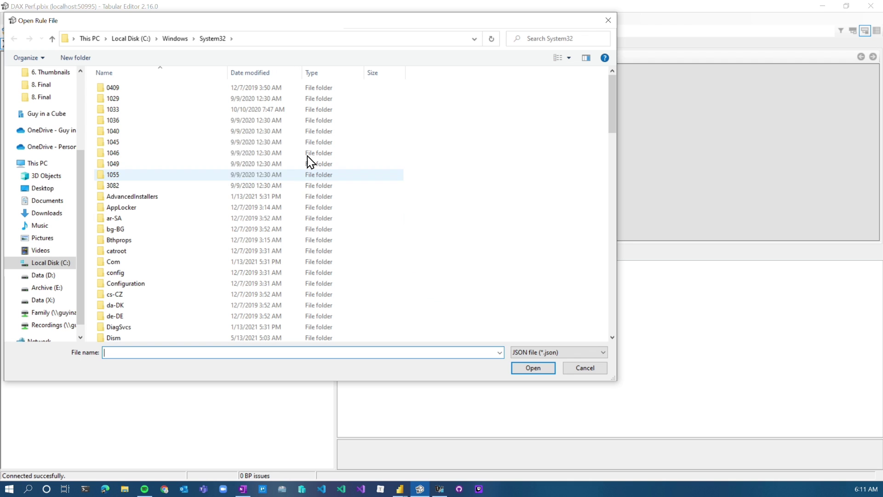
click(257, 38)
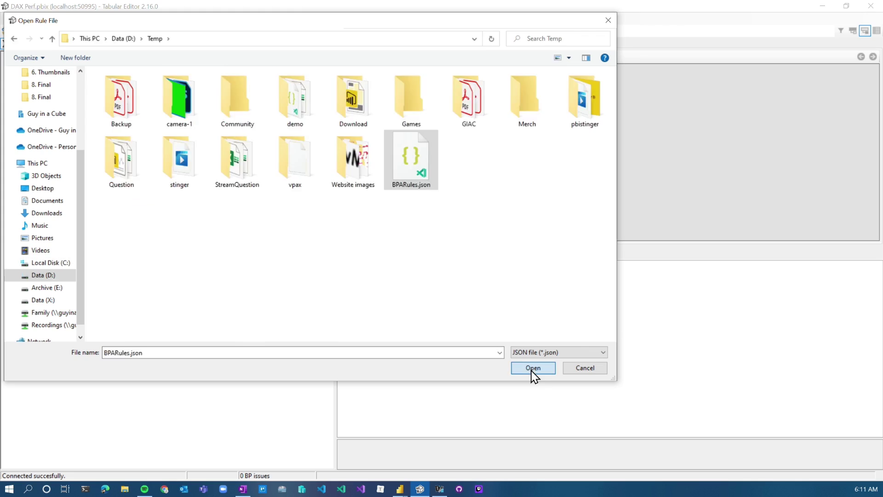
click(534, 368)
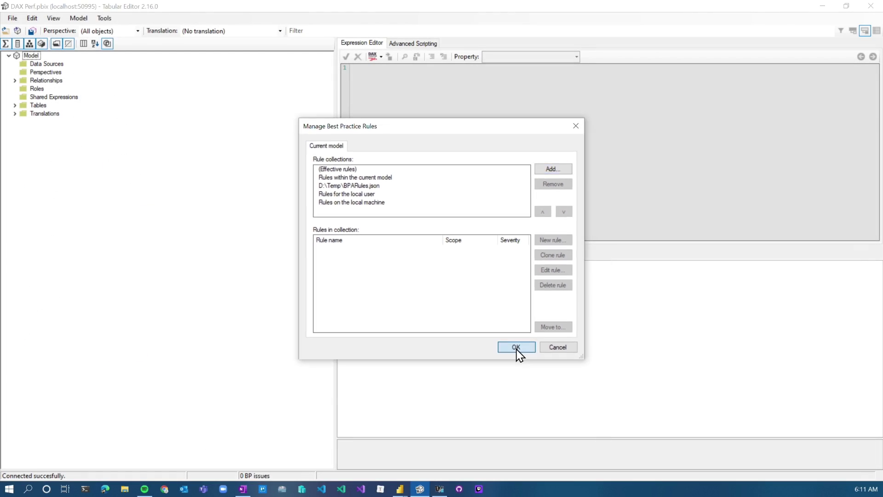
click(582, 435)
click(104, 18)
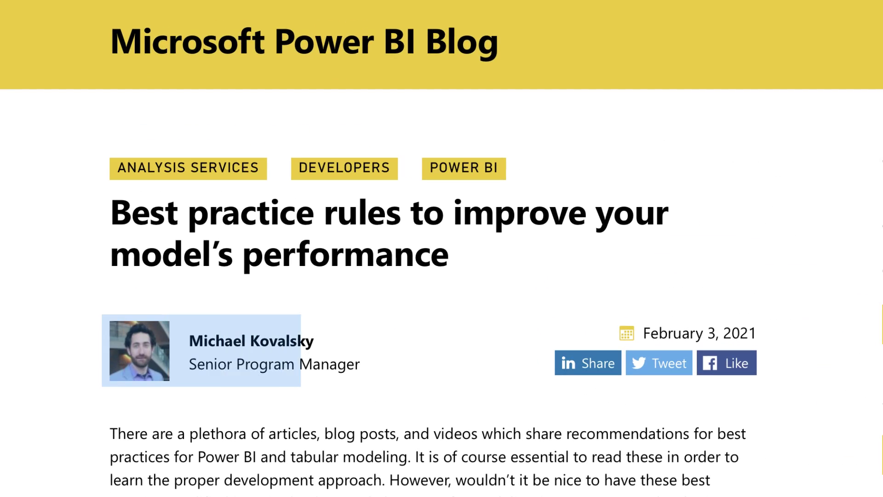
scroll(442, 248, down, 15)
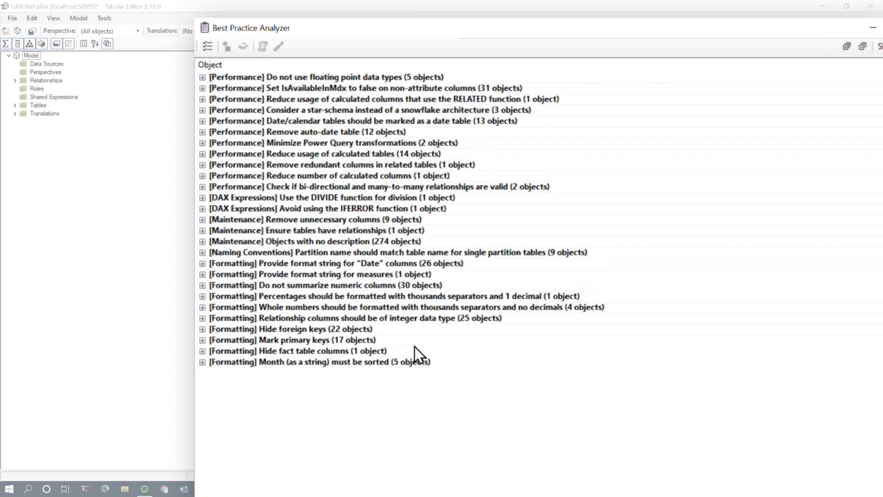
Ignore all ten Formatting rules, from Date columns format string to the Month rule
click(314, 294)
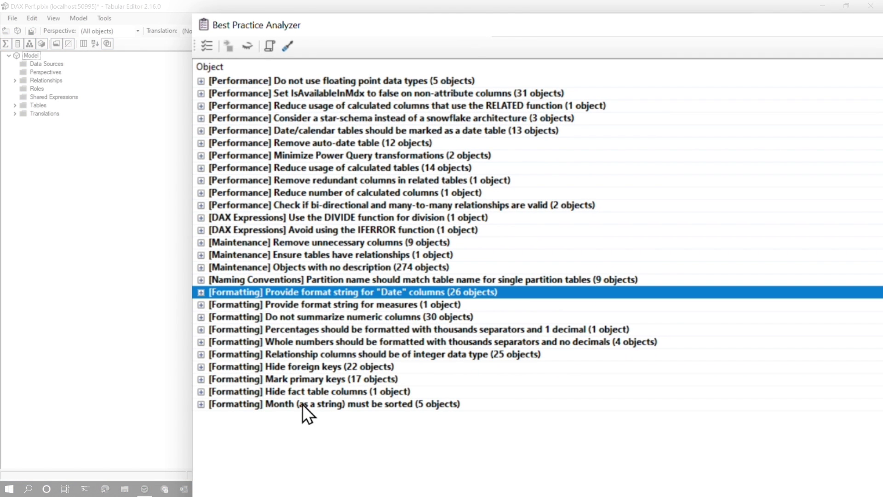
shift+click(302, 404)
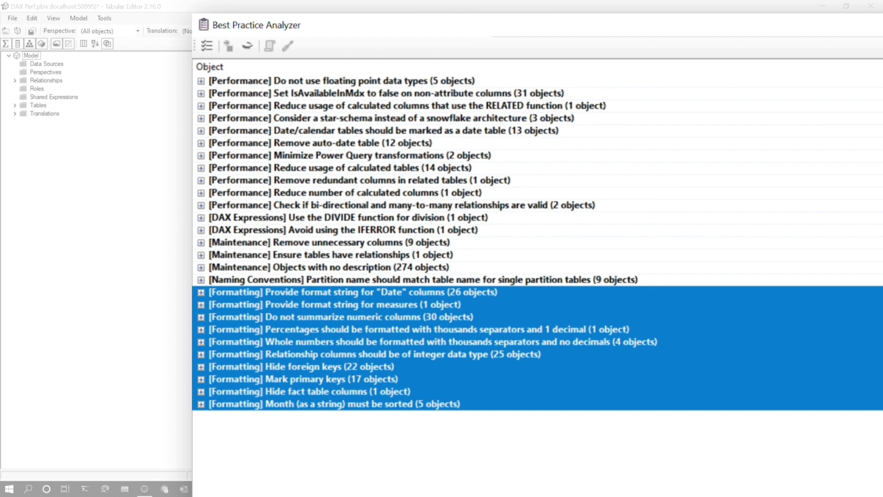
right_click(319, 344)
click(366, 368)
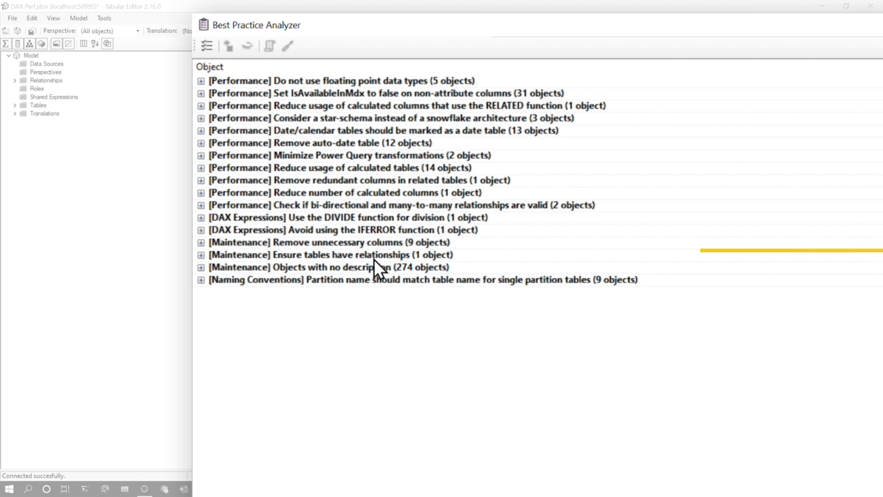
Expand the [Maintenance] Remove unnecessary columns rule to list its nine flagged Sales columns
click(342, 243)
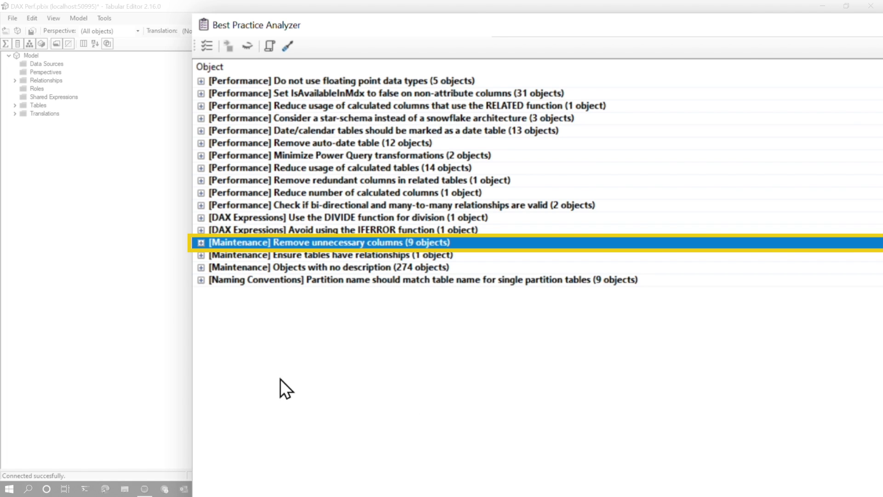
click(201, 242)
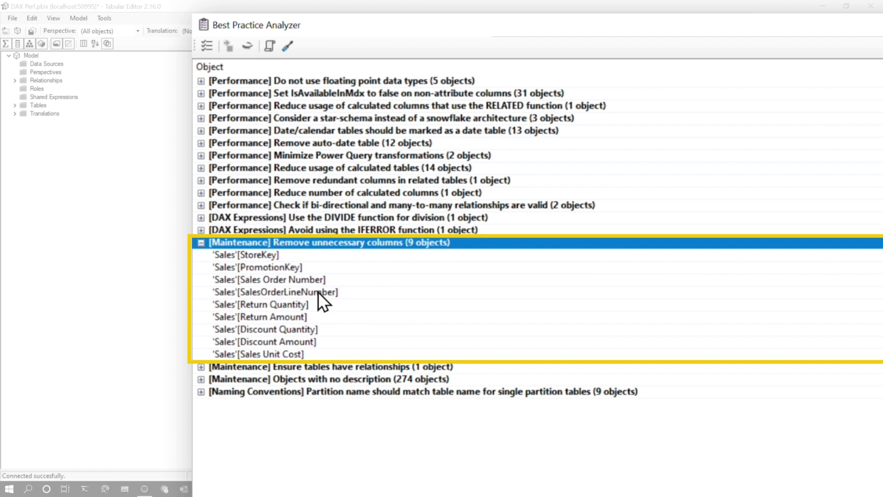
mouse_move(382, 299)
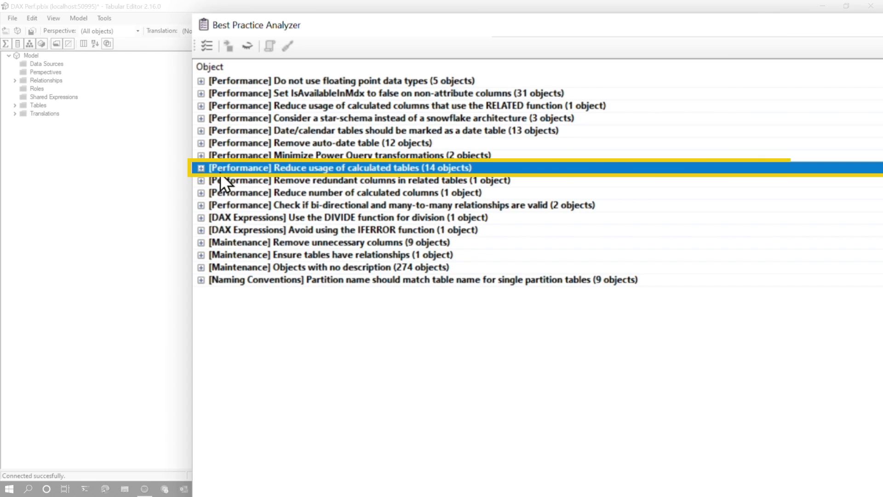
Review the calculated-tables and auto-date rules, then expand IsAvailableInMdx showing 31 flagged columns
click(201, 168)
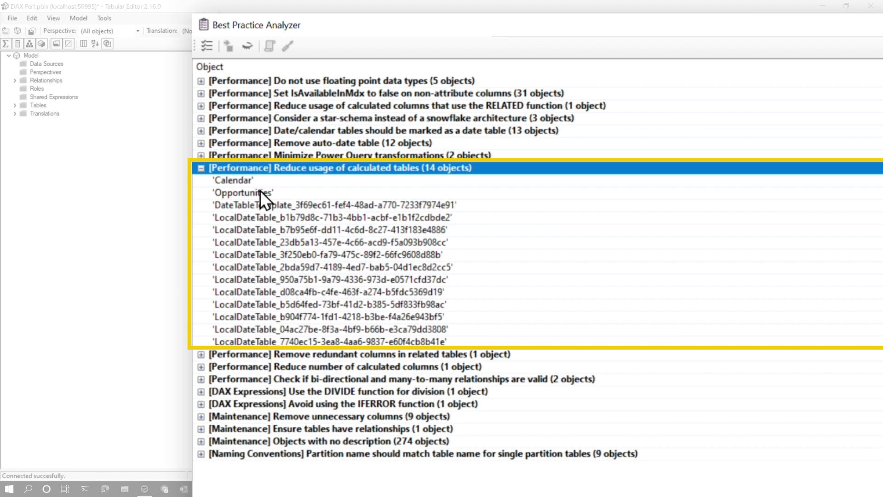
click(237, 180)
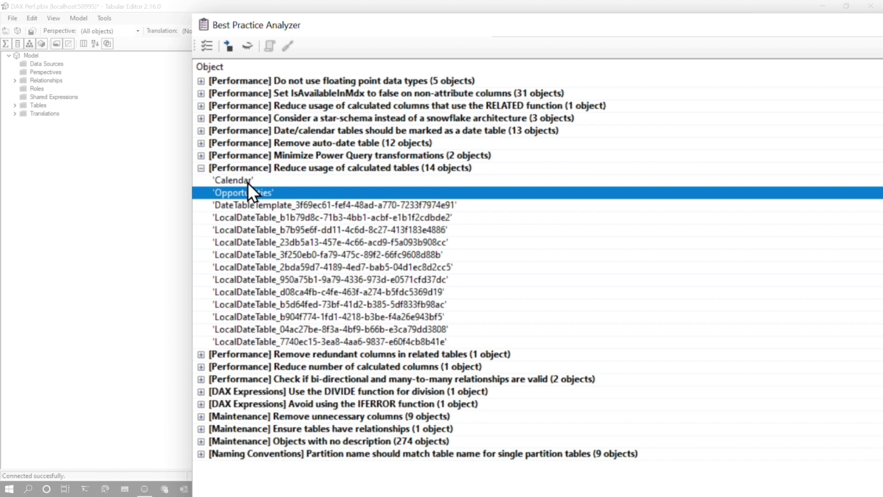
click(202, 167)
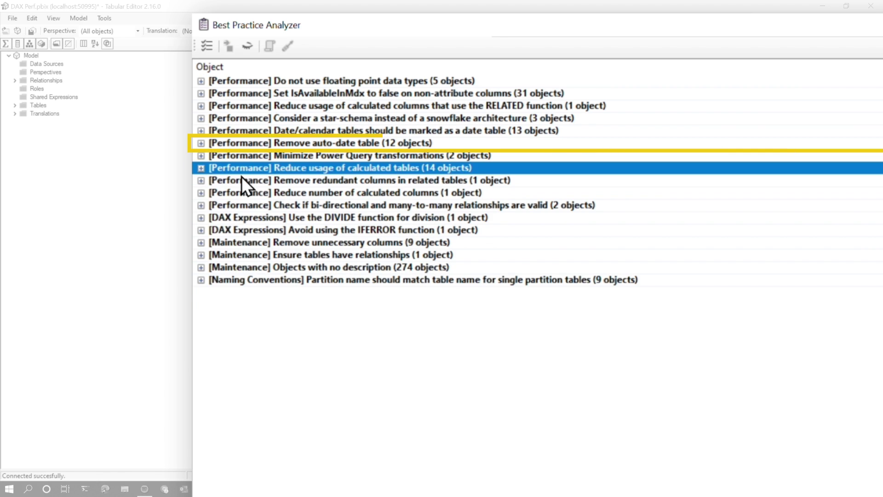
click(202, 143)
click(201, 142)
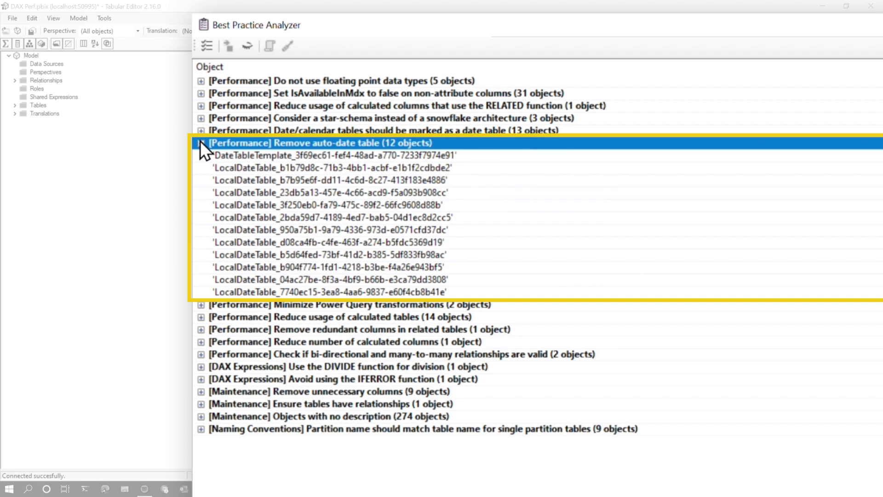
click(201, 143)
click(201, 94)
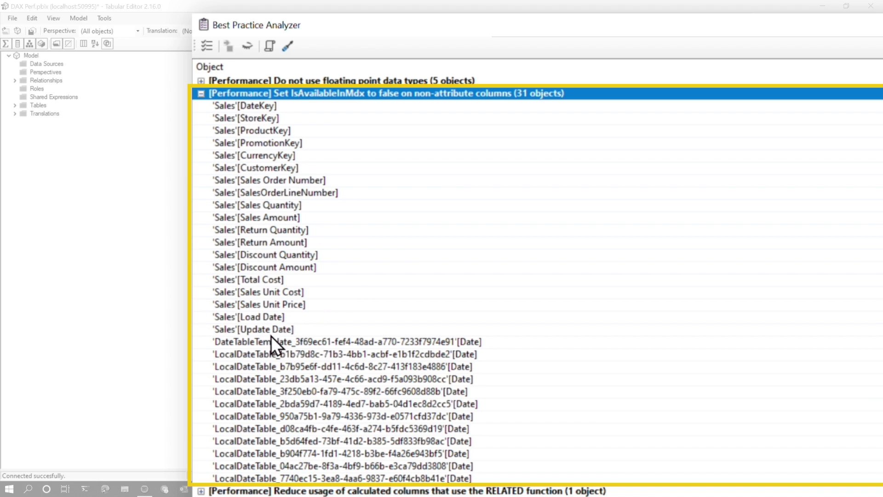
Collapse the IsAvailableInMdx rule, expand 'Do not use floating point data types' and select 'Product'[Weight]
mouse_move(308, 228)
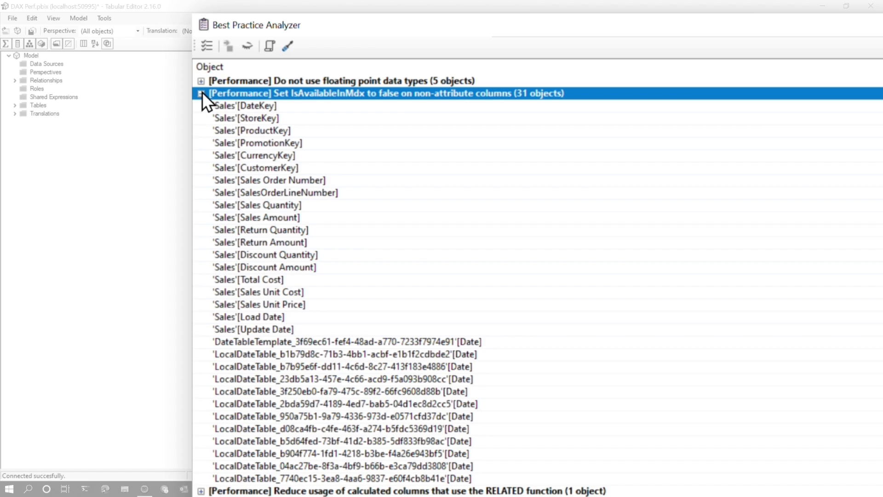
click(201, 93)
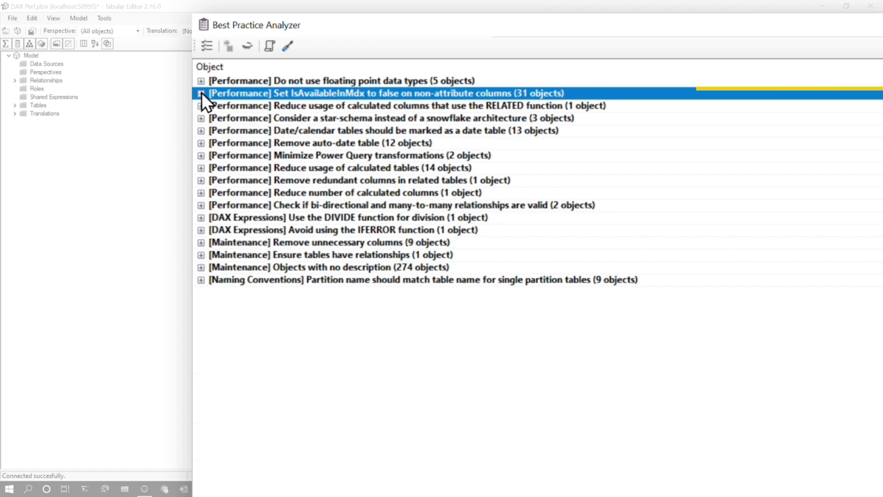
click(292, 81)
click(201, 81)
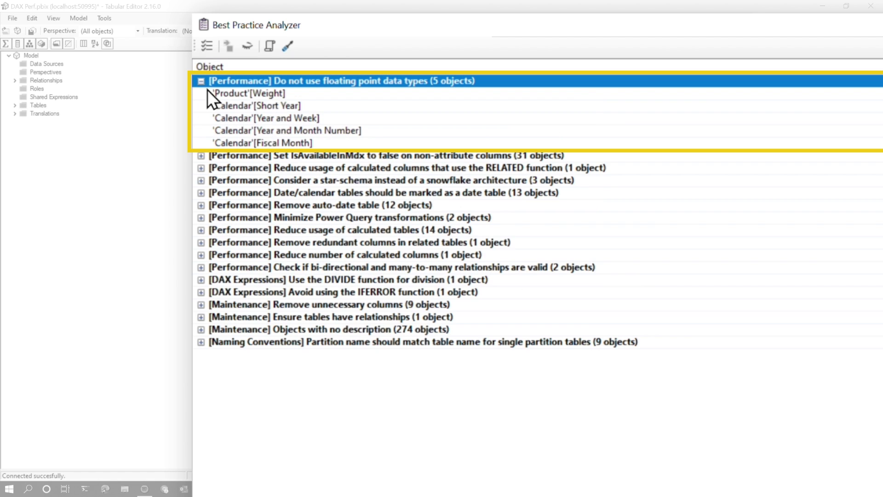
click(283, 93)
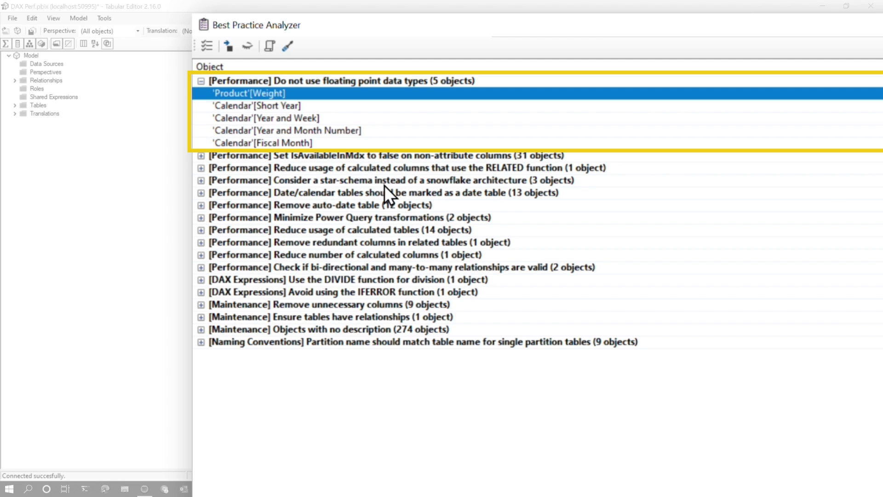
Collapse the floating point rule, expand 'Avoid using the IFERROR function' and right-click the Sales YoY% measure
click(202, 81)
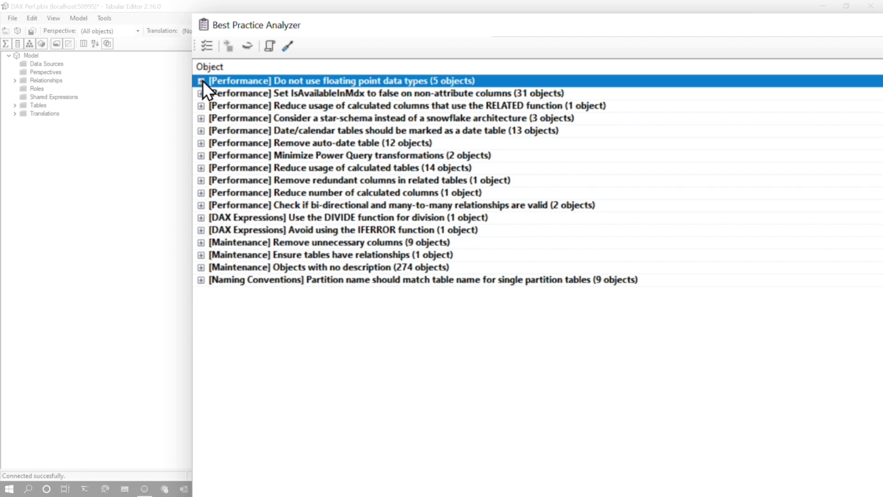
click(292, 229)
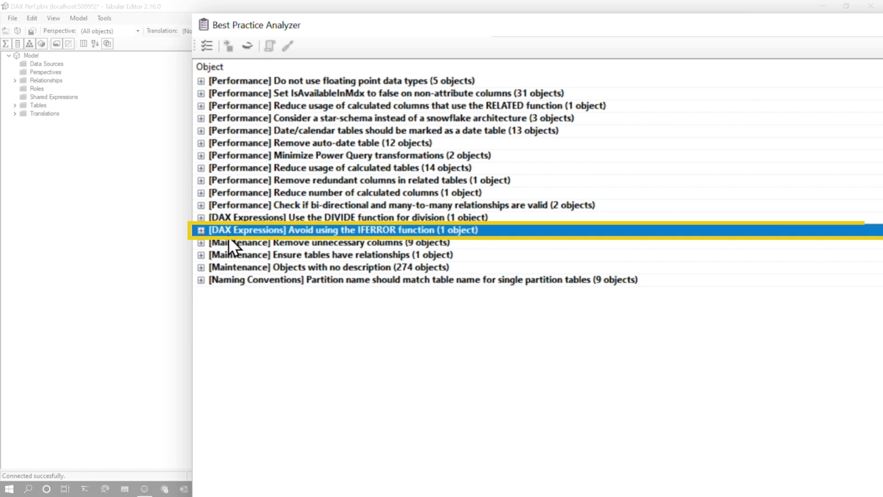
click(200, 230)
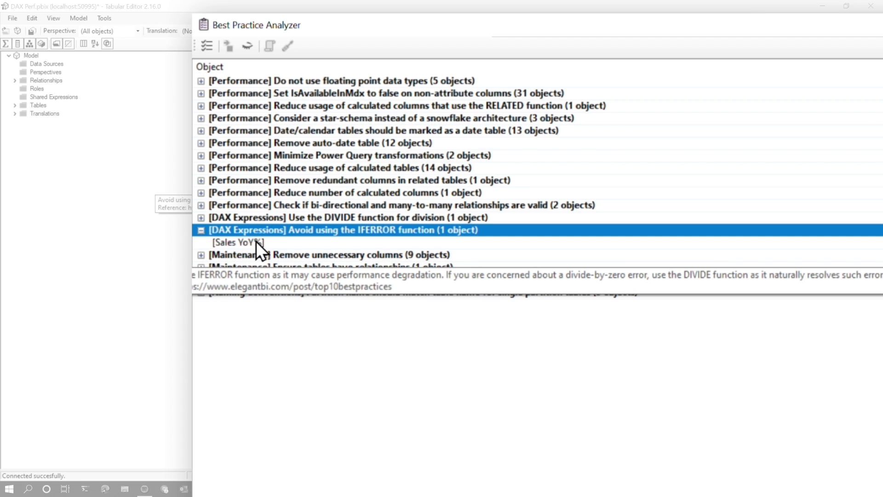
right_click(254, 242)
click(324, 249)
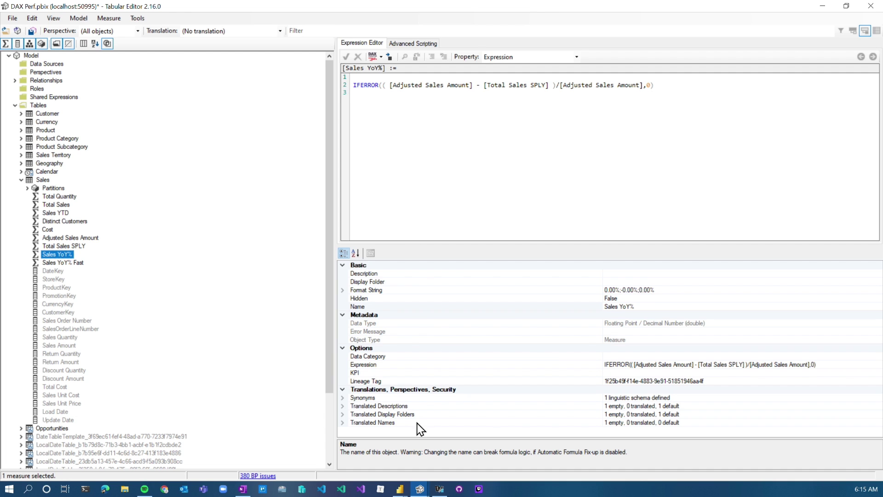
mouse_move(401, 490)
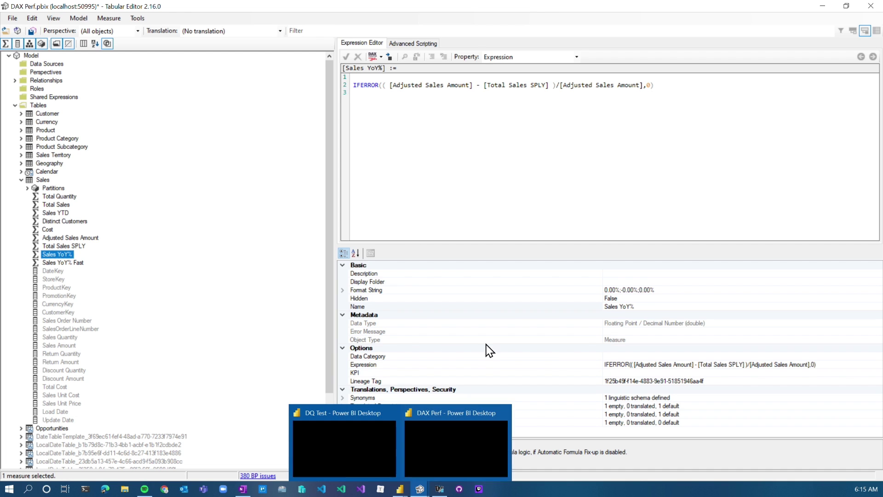
Switch to the DAX Perf report and open the Performance analyzer pane from the View ribbon
click(464, 436)
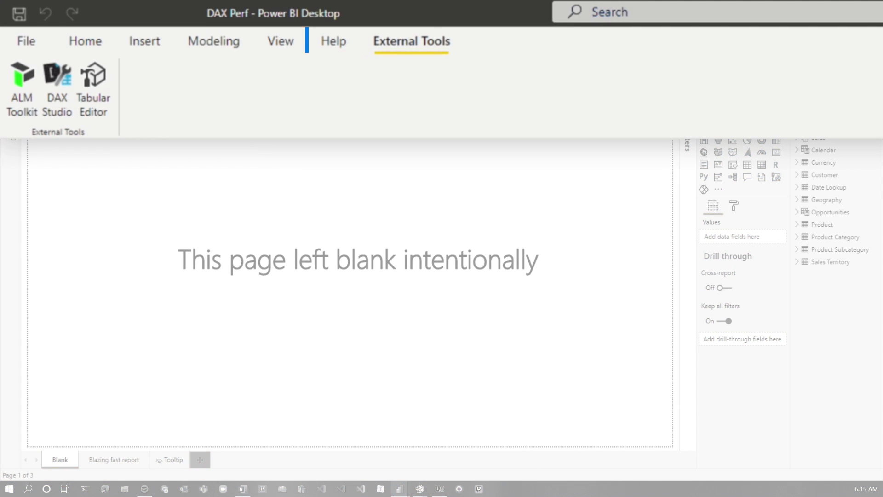
click(87, 44)
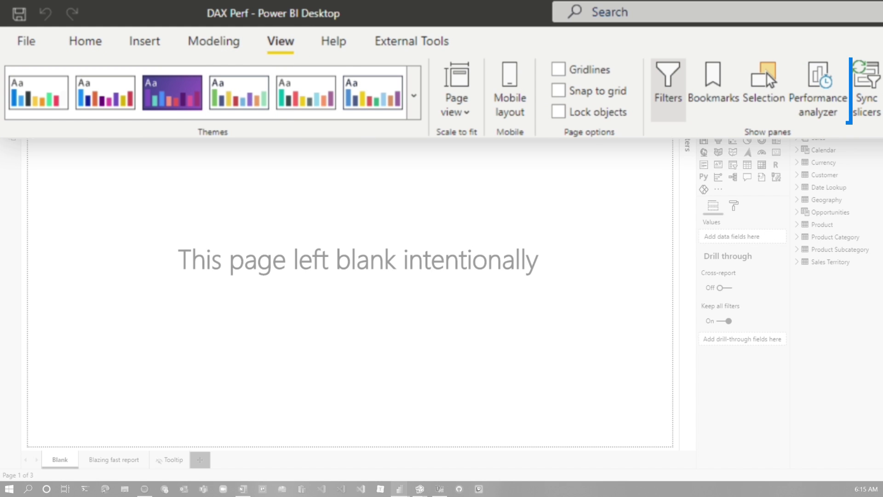
click(818, 92)
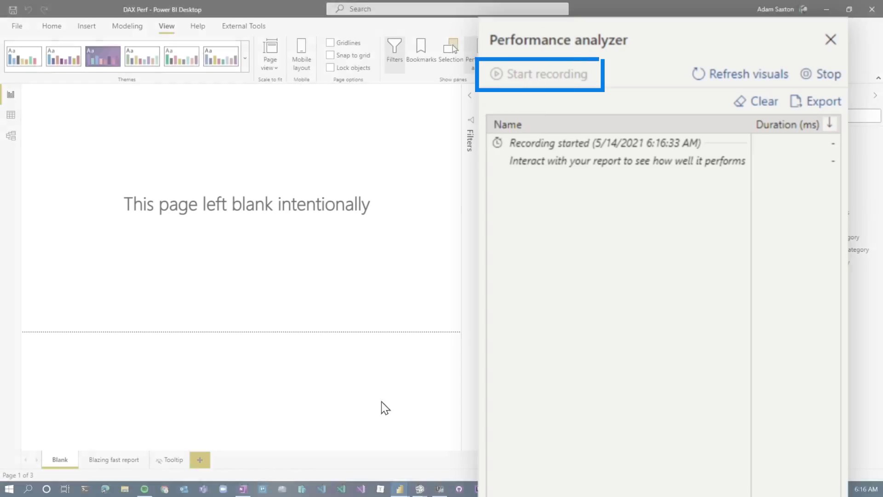
Record visual load times and expand the Really really big Matrix breakdown, timed at 3833 ms
click(114, 460)
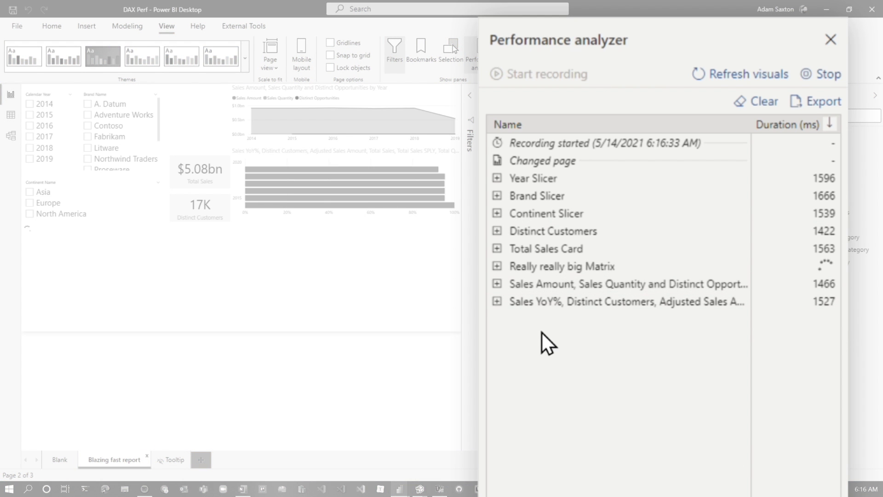
click(497, 267)
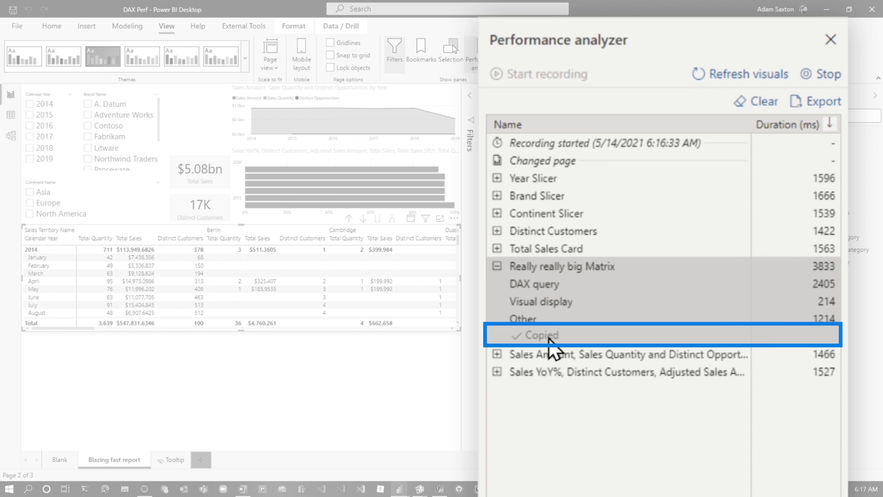
click(439, 489)
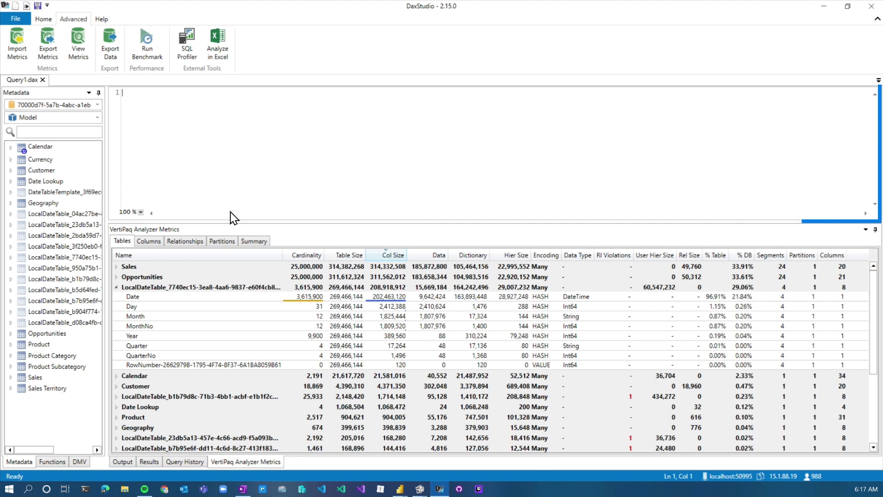
Paste the matrix query and run it on a cleared cache with Server Timings: 2,313 ms, 166 SE queries
key(ctrl+v)
scroll(278, 191, up, 20)
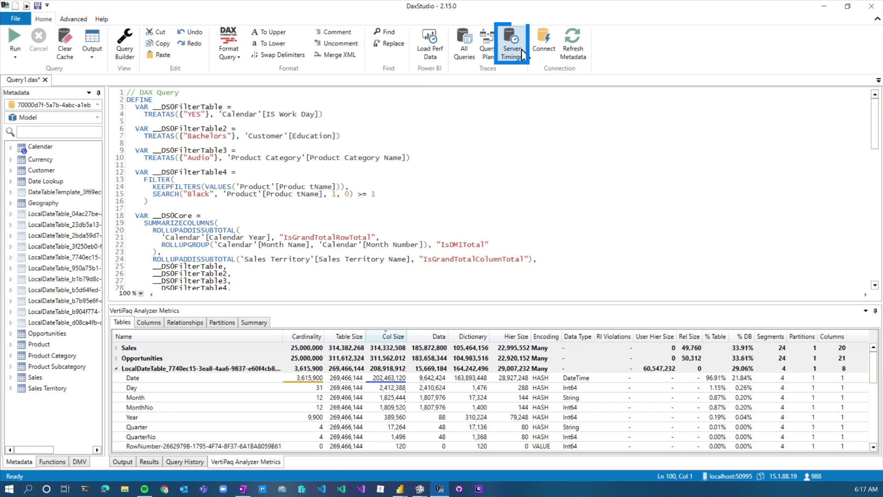
click(514, 48)
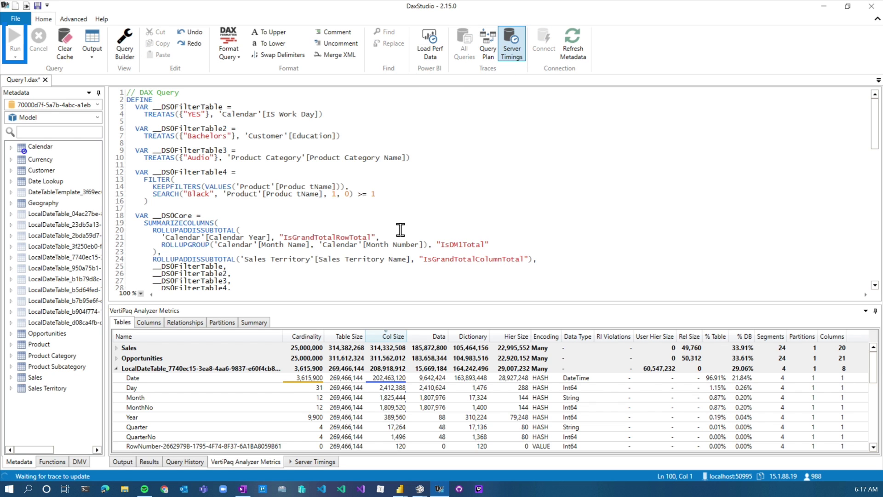
click(15, 56)
click(27, 128)
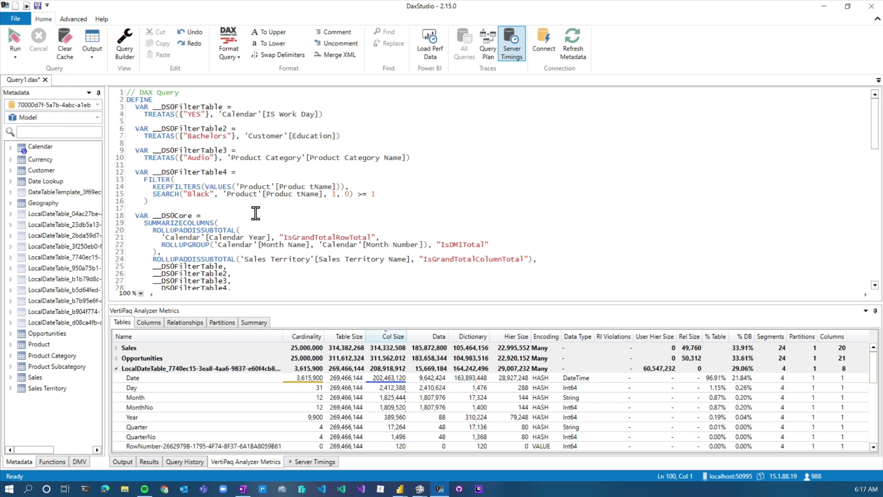
click(15, 39)
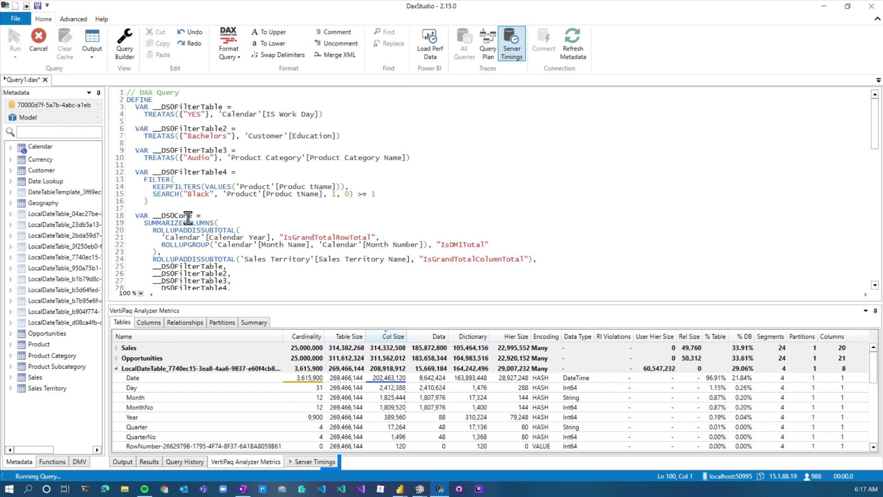
click(315, 462)
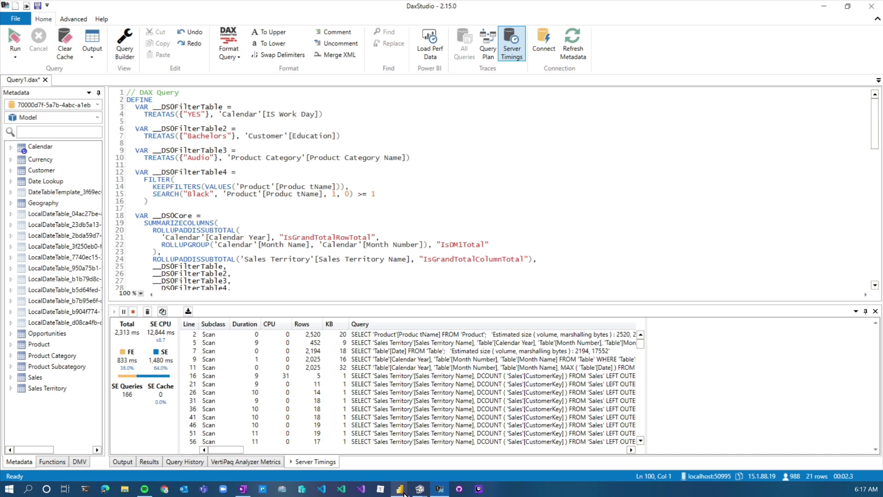
mouse_move(404, 492)
click(372, 446)
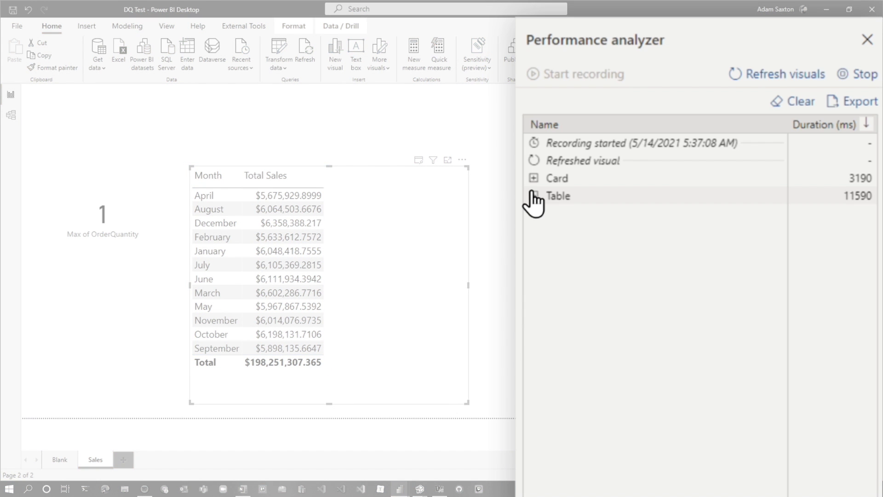
Expand the Table visual's timing to show Direct query at 11473 ms of 11590 ms
click(533, 201)
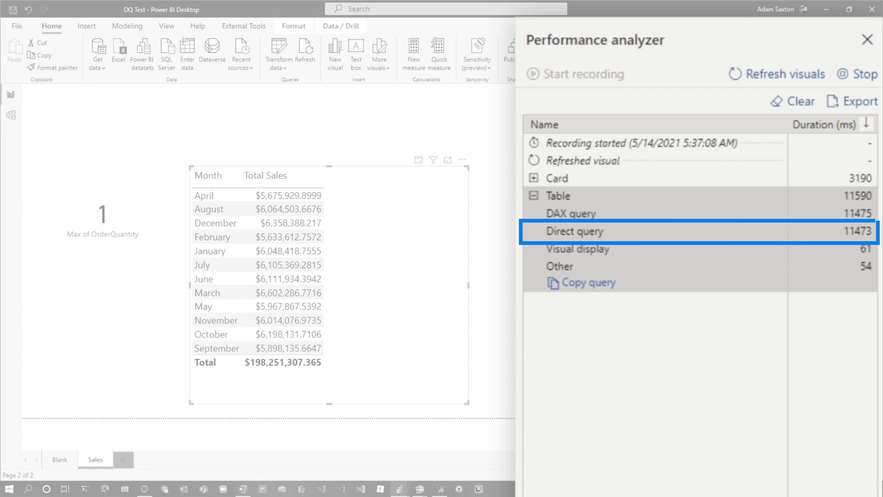